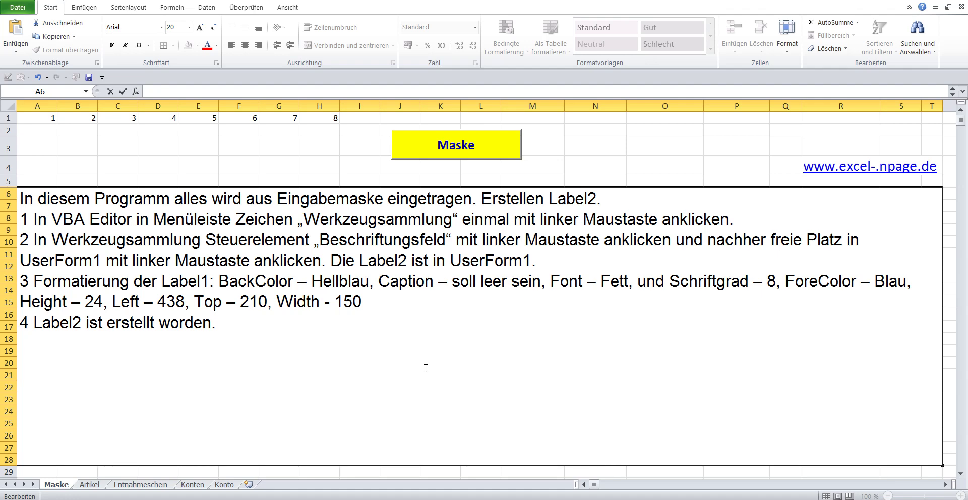
# Enter 9 in cell I1 after the 8
pyautogui.click(359, 121)
pyautogui.write('9')
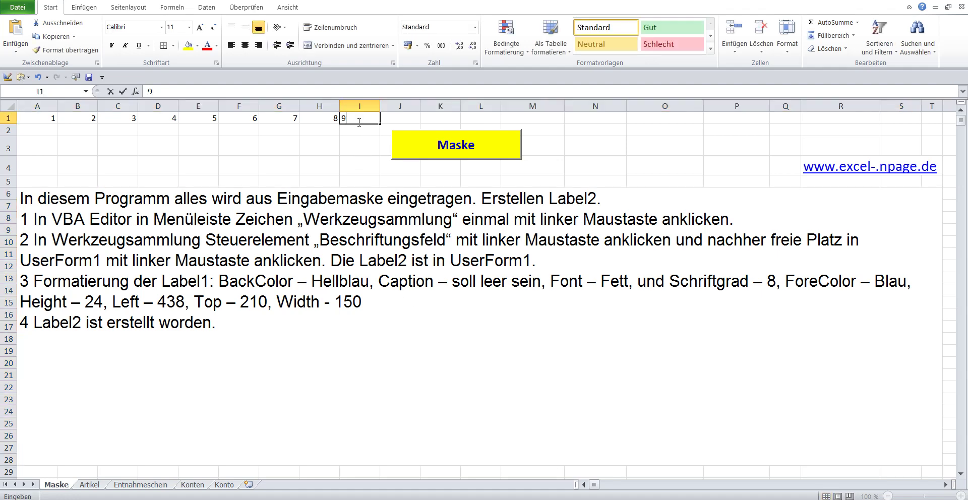
pyautogui.click(357, 132)
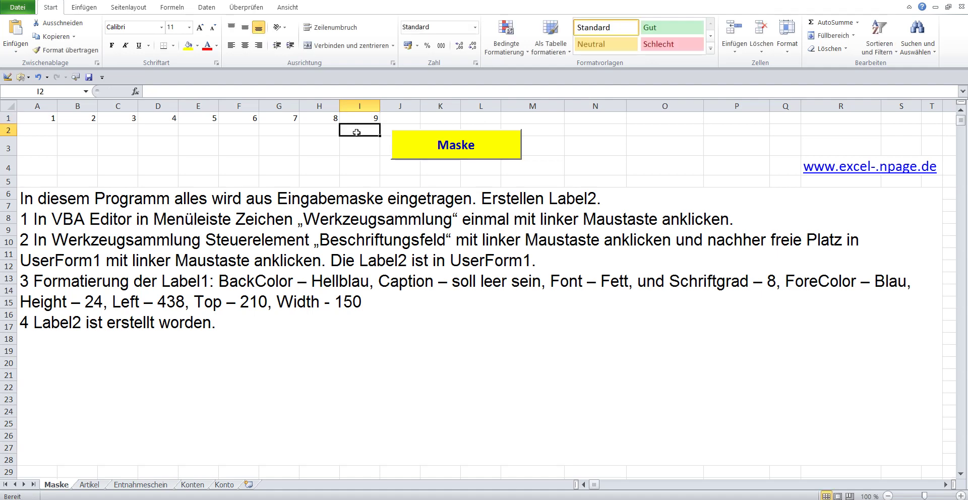
# Highlight the opening instruction lines and step 1 in the instruction text box
pyautogui.doubleClick(290, 201)
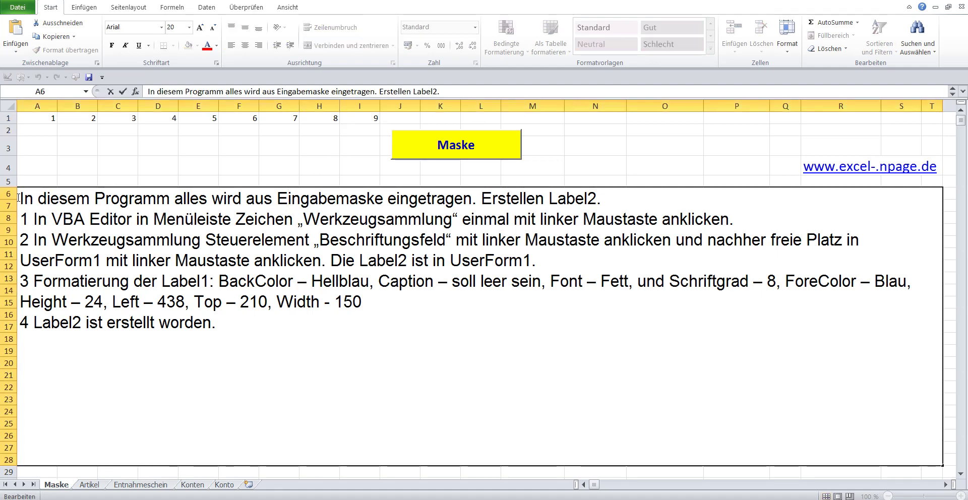
pyautogui.moveTo(20, 198); pyautogui.dragTo(632, 197)
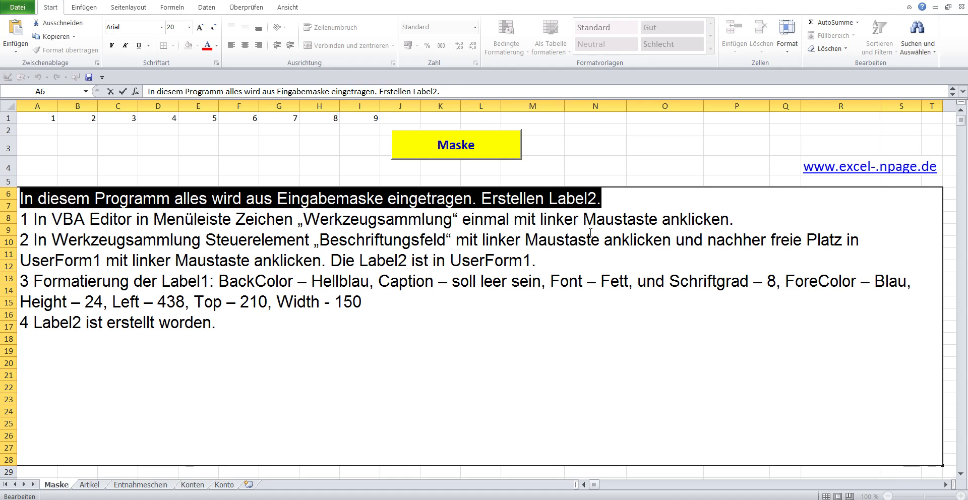
pyautogui.click(75, 221)
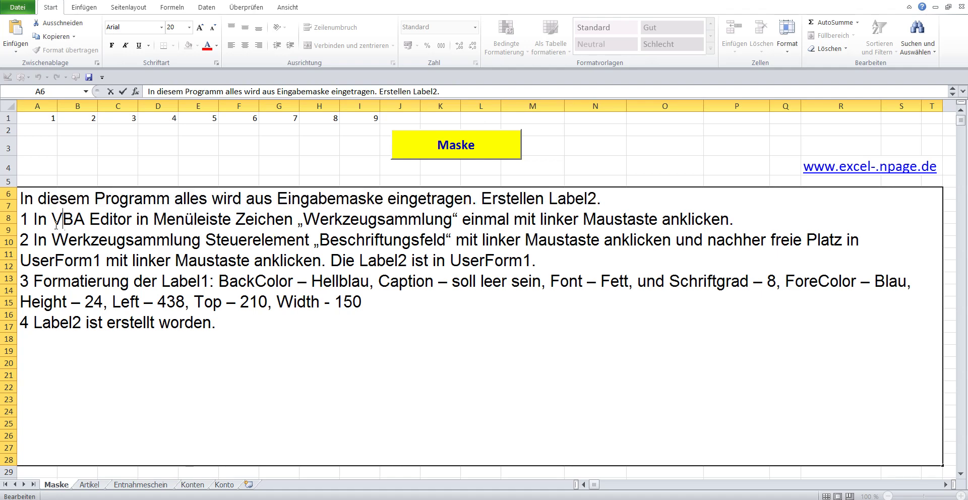
pyautogui.moveTo(21, 219); pyautogui.dragTo(637, 219)
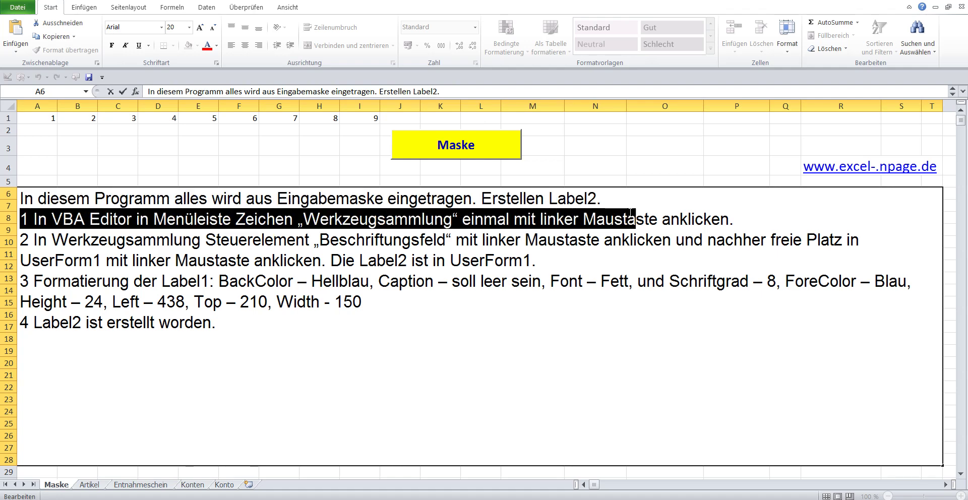
pyautogui.moveTo(21, 219)
pyautogui.mouseDown()
pyautogui.moveTo(763, 219)
pyautogui.moveTo(848, 259)
pyautogui.mouseUp()
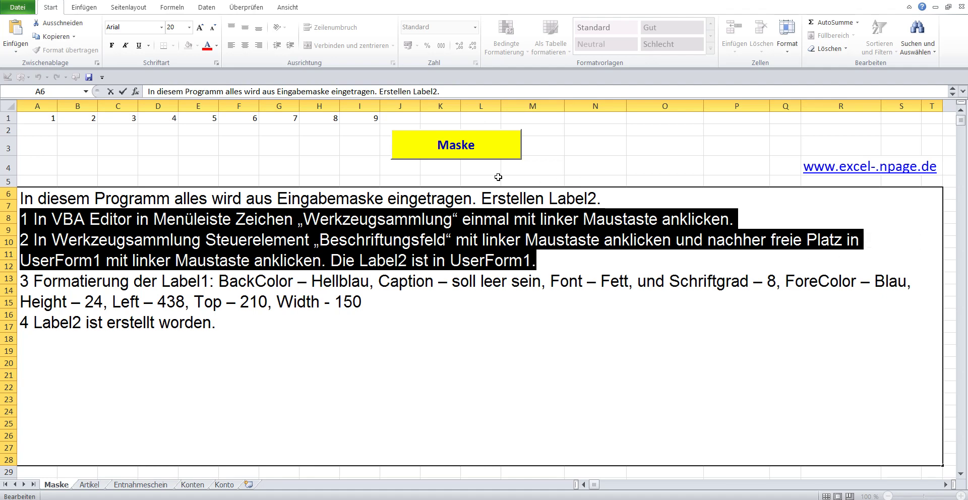
# Open UserForm1's designer in the VBA editor via the Maske sheet's Code anzeigen
pyautogui.click(232, 146)
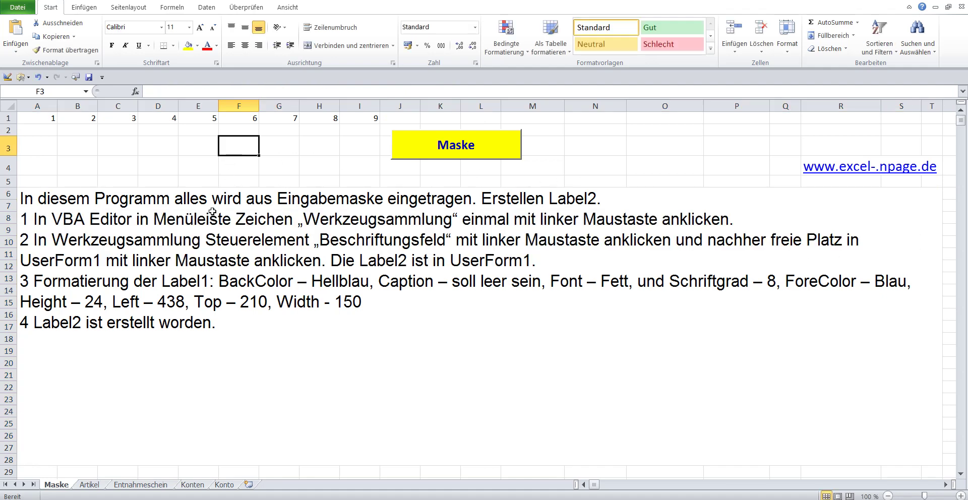
pyautogui.rightClick(56, 485)
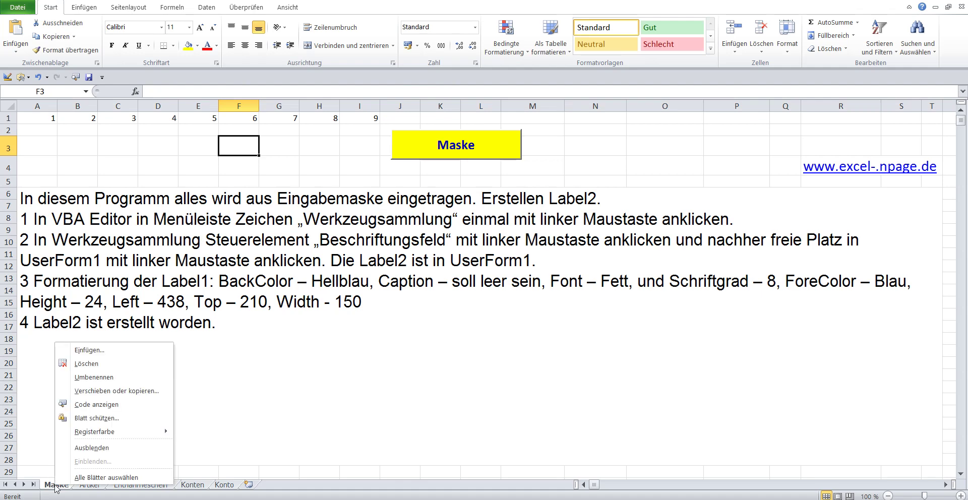
pyautogui.click(136, 411)
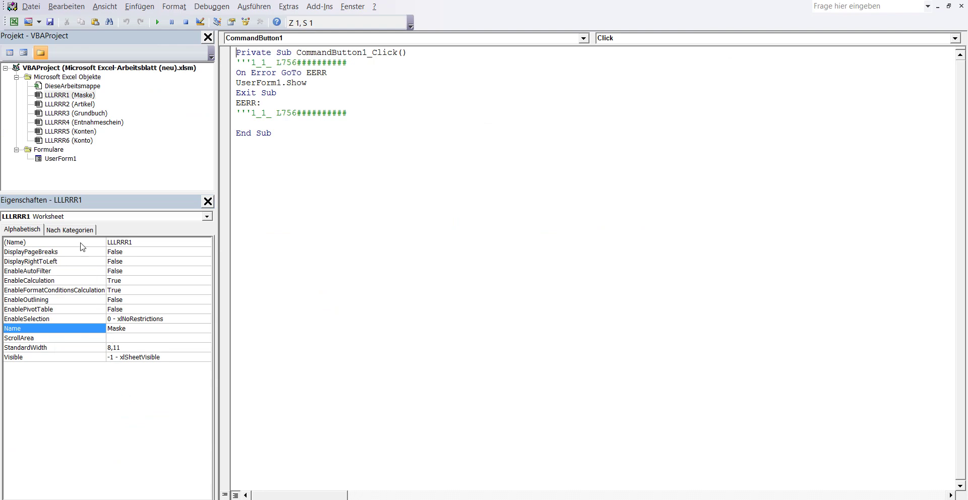
pyautogui.doubleClick(59, 159)
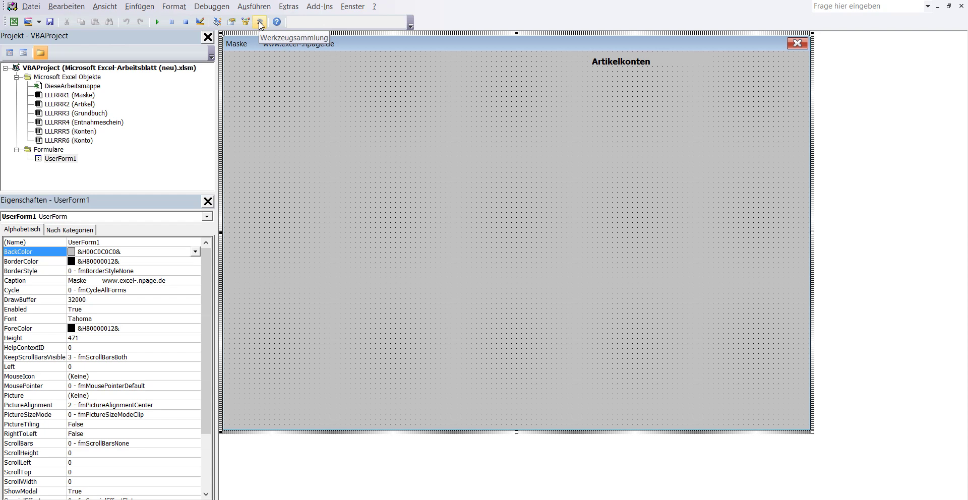
# Place a Beschriftungsfeld label on UserForm1 at about Left 222, Top 132
pyautogui.click(260, 23)
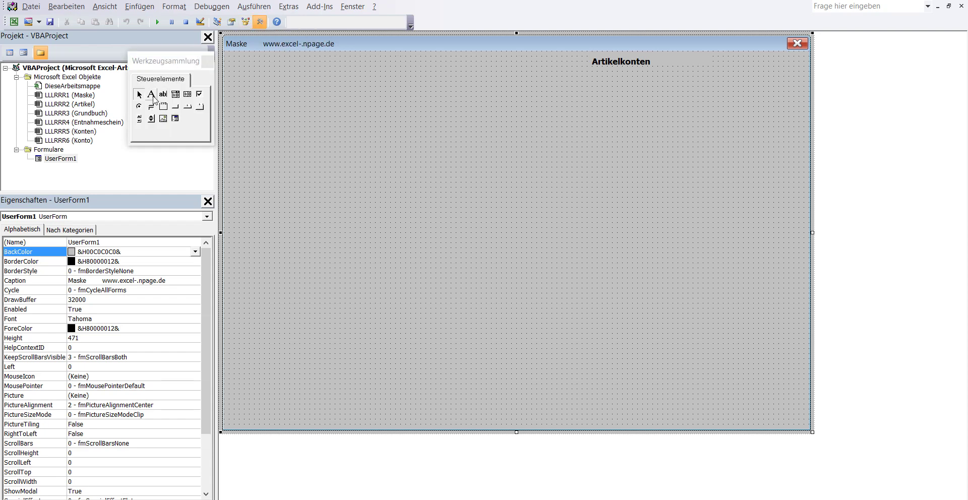
pyautogui.click(153, 97)
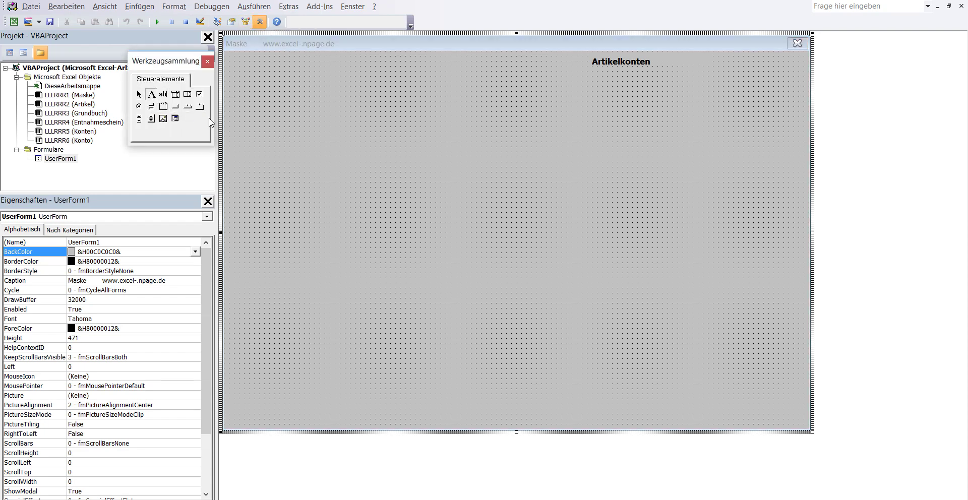
pyautogui.click(409, 160)
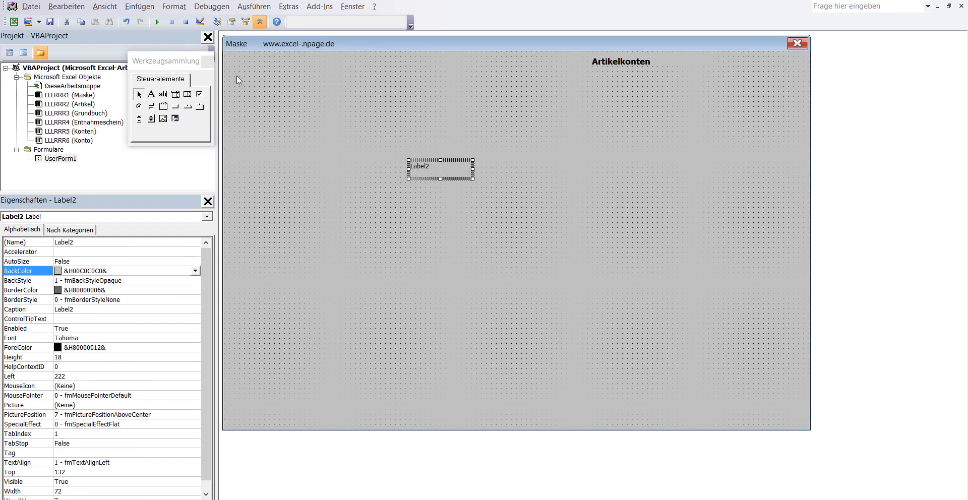
pyautogui.click(207, 61)
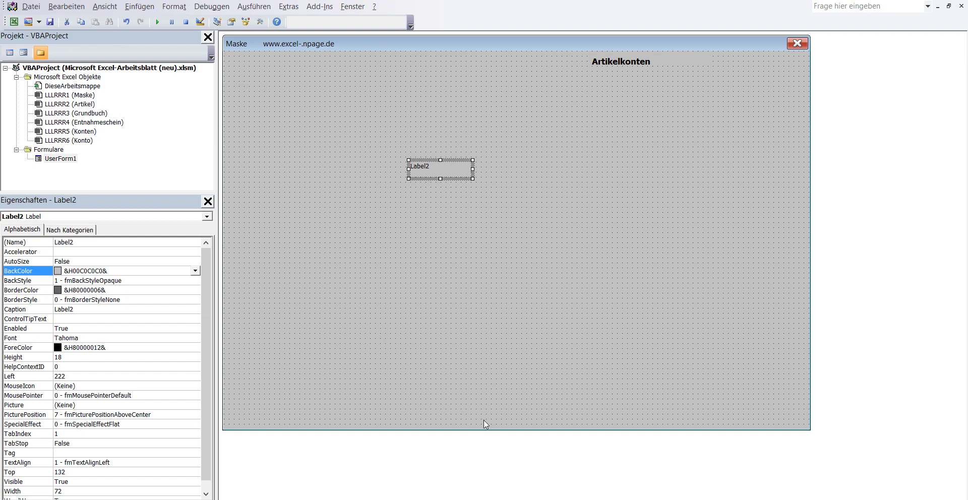
# Return to Excel and highlight step 3: Hellblau background, bold size 8, Left 438, Top 210
pyautogui.moveTo(544, 499)
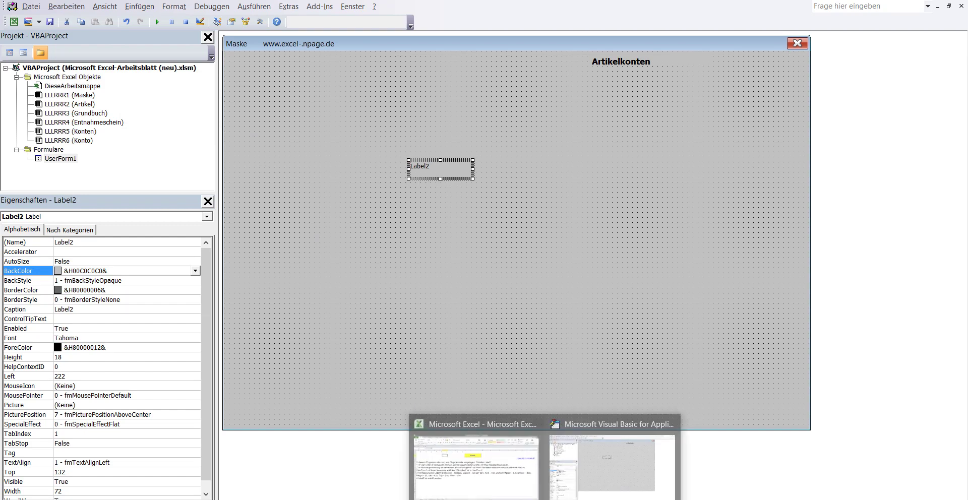
pyautogui.click(476, 467)
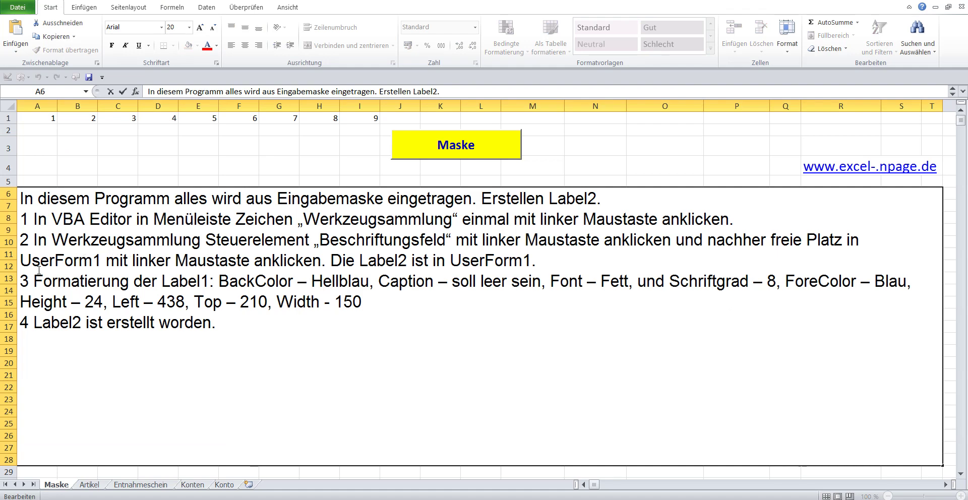
pyautogui.moveTo(20, 281); pyautogui.dragTo(474, 292)
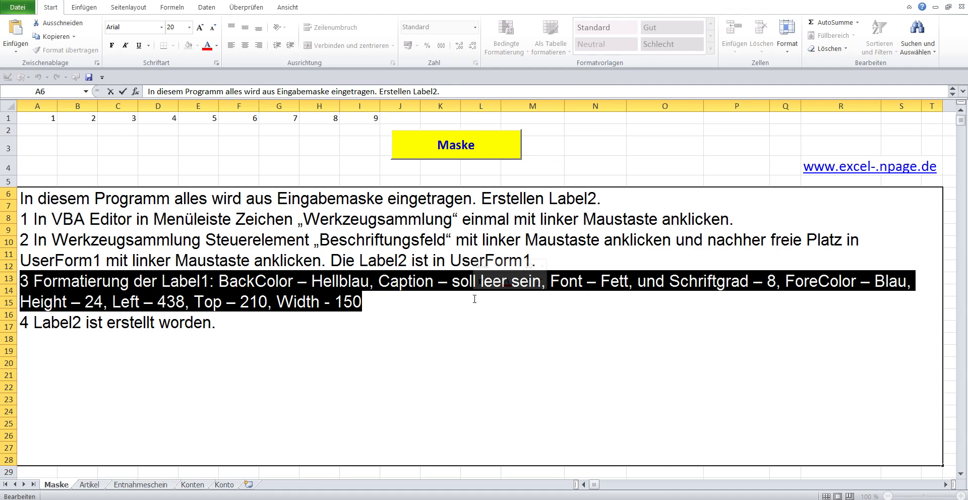
pyautogui.click(203, 163)
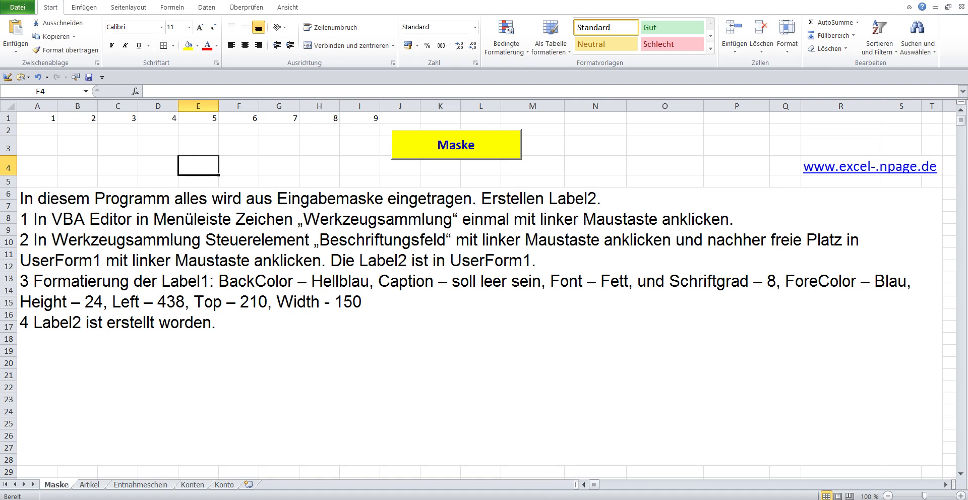
# Set Label2's BackColor to light cyan (&H00FFFFC0&) from the palette
pyautogui.click(603, 452)
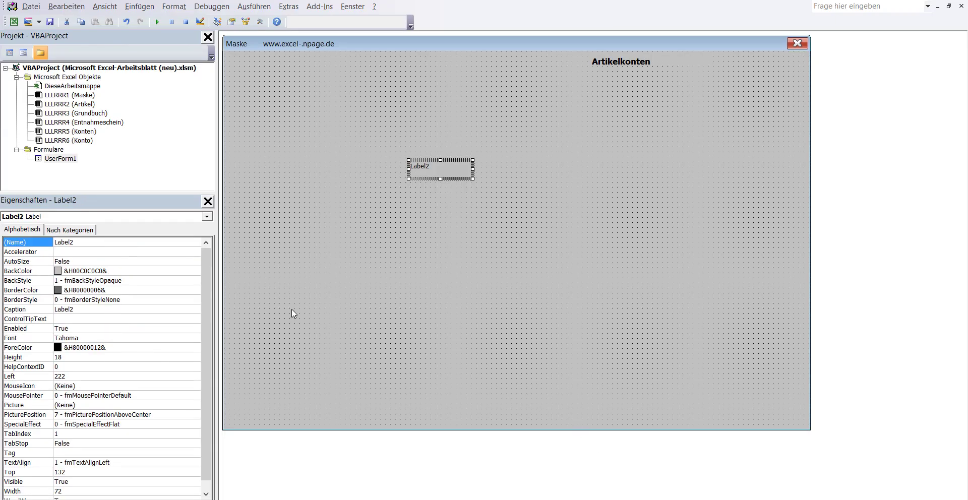
pyautogui.click(137, 244)
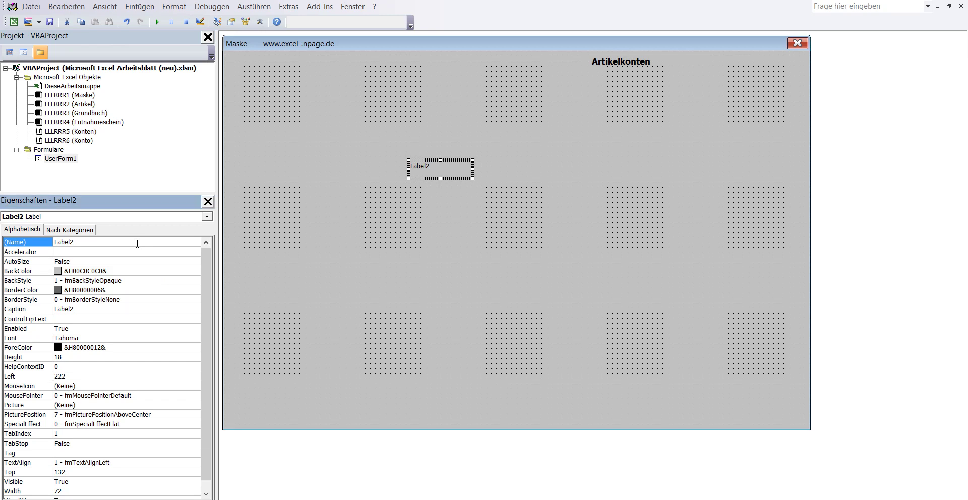
pyautogui.click(135, 272)
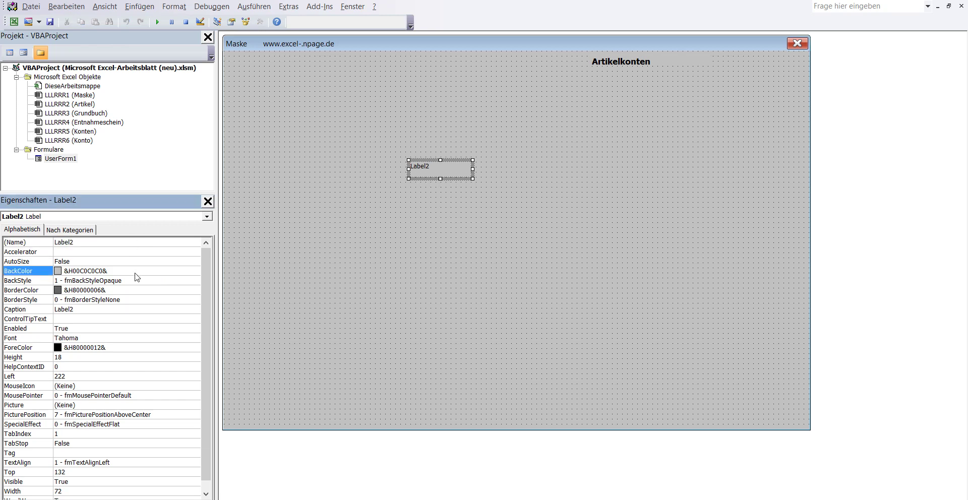
pyautogui.click(197, 271)
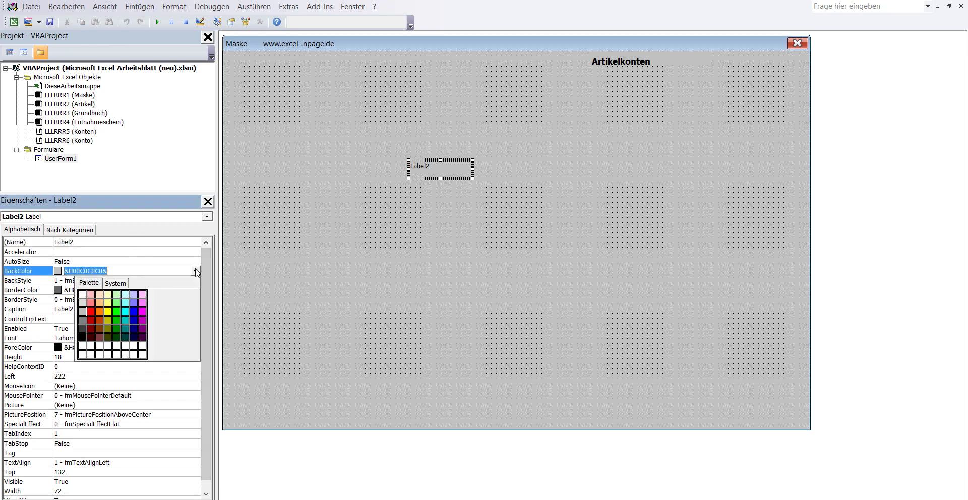
pyautogui.click(125, 295)
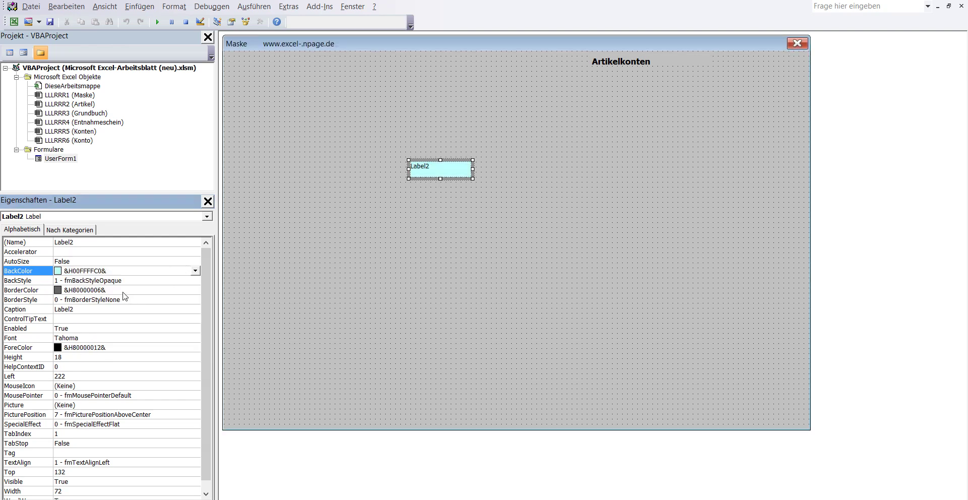
# Delete the 'Label2' caption text so the label is blank
pyautogui.click(81, 310)
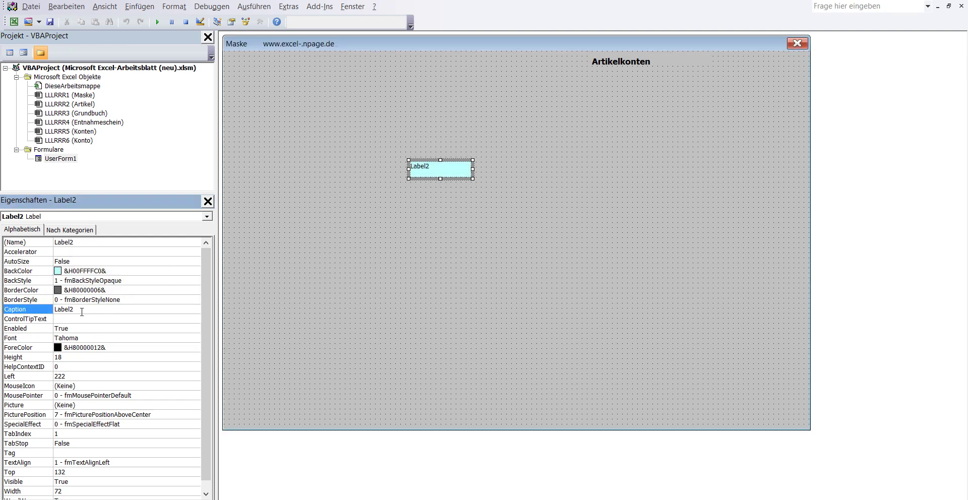
pyautogui.doubleClick(81, 312)
pyautogui.press('BackSpace')
# Set Label2's Tahoma font style to Fett (bold), size 8
pyautogui.moveTo(545, 499)
pyautogui.moveTo(489, 483)
pyautogui.click(105, 339)
pyautogui.click(194, 338)
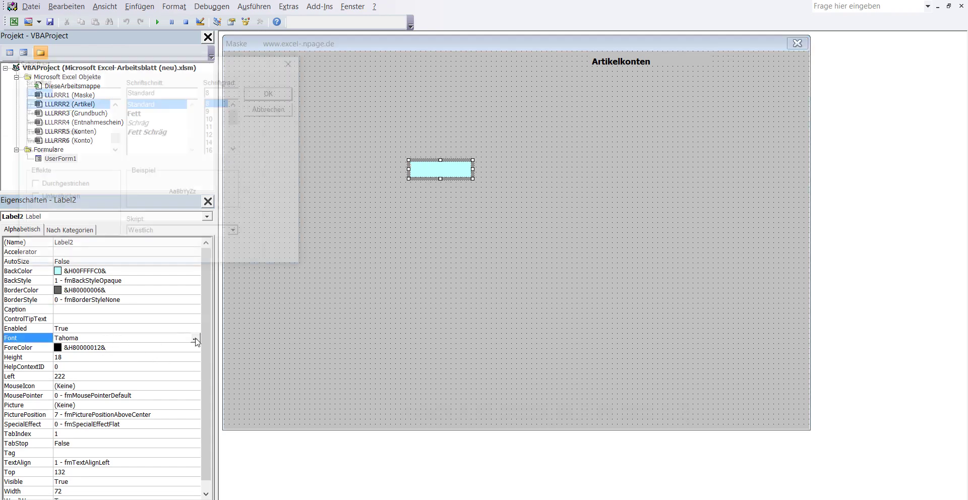
pyautogui.click(146, 112)
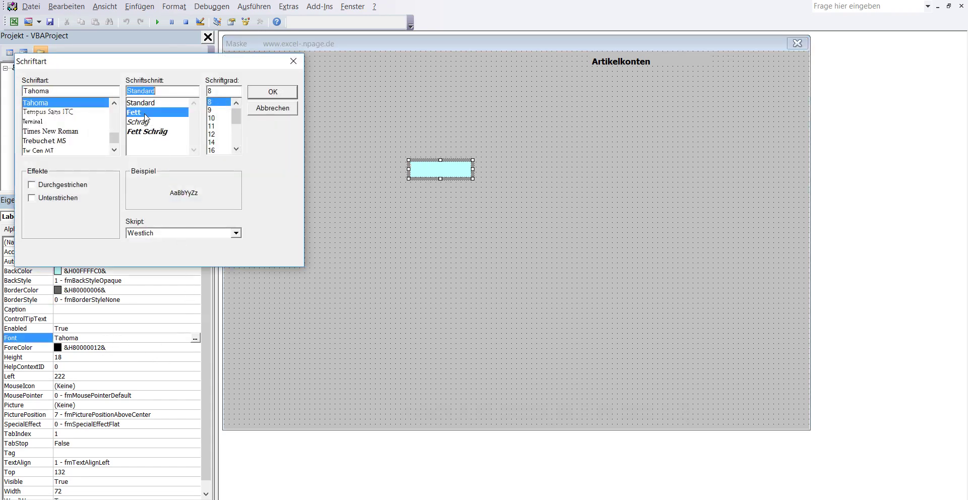
pyautogui.click(275, 92)
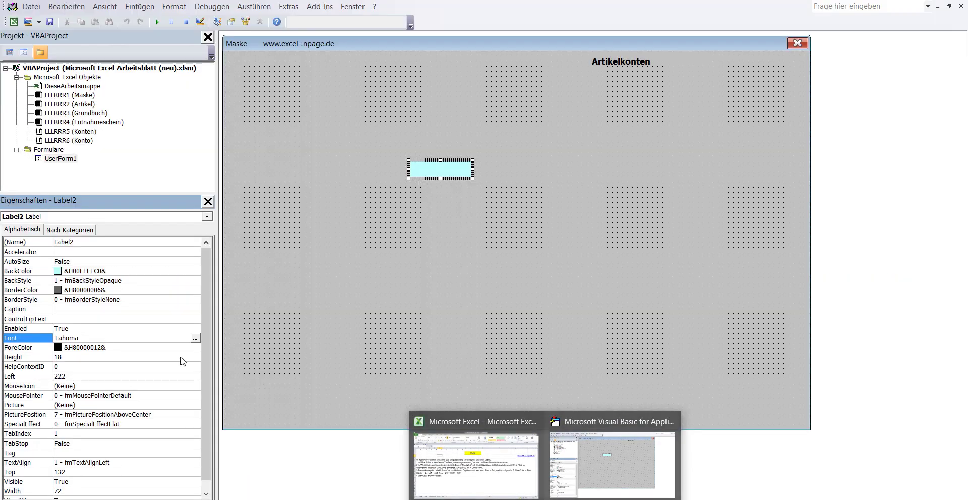
# Set Label2's ForeColor to dark blue (&H00C00000&) from the Palette tab
pyautogui.click(129, 348)
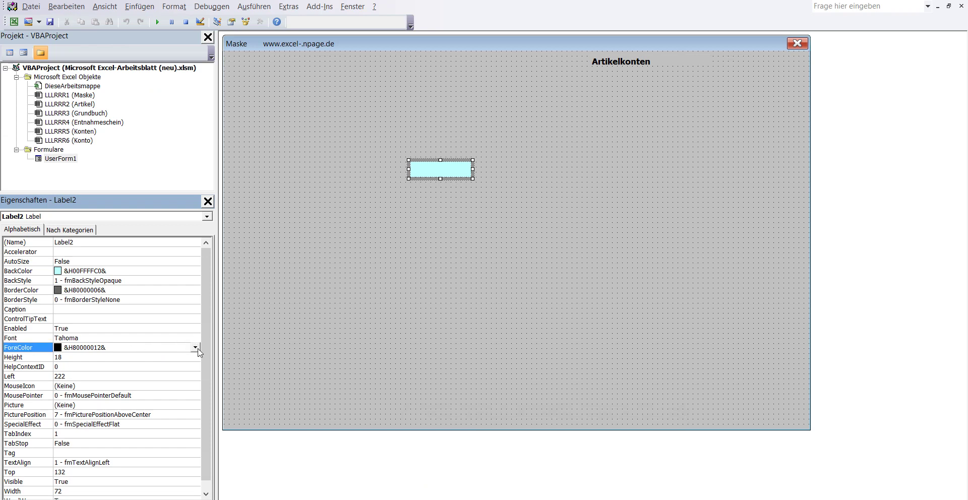
pyautogui.click(195, 347)
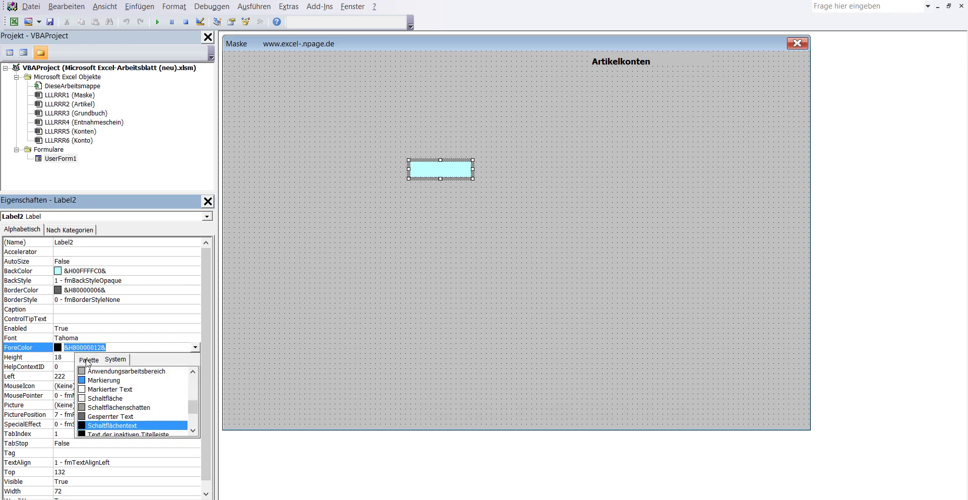
pyautogui.click(88, 360)
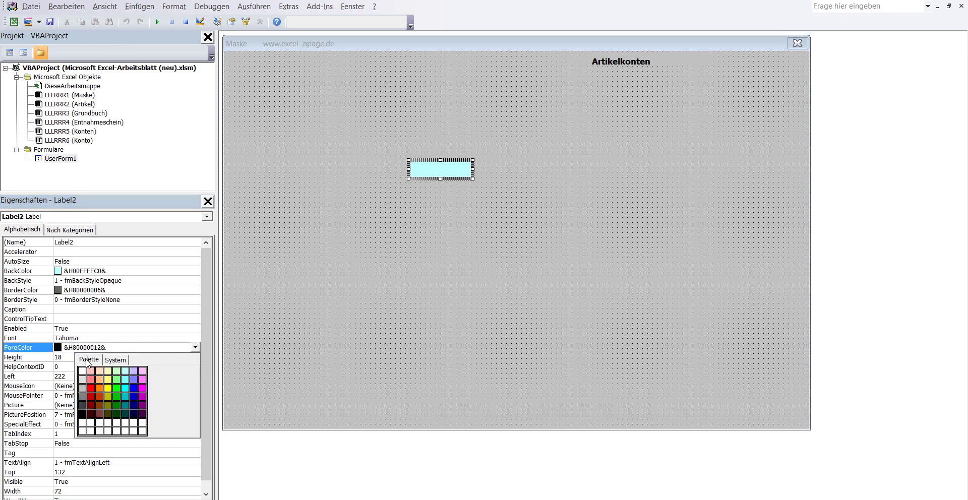
pyautogui.click(137, 395)
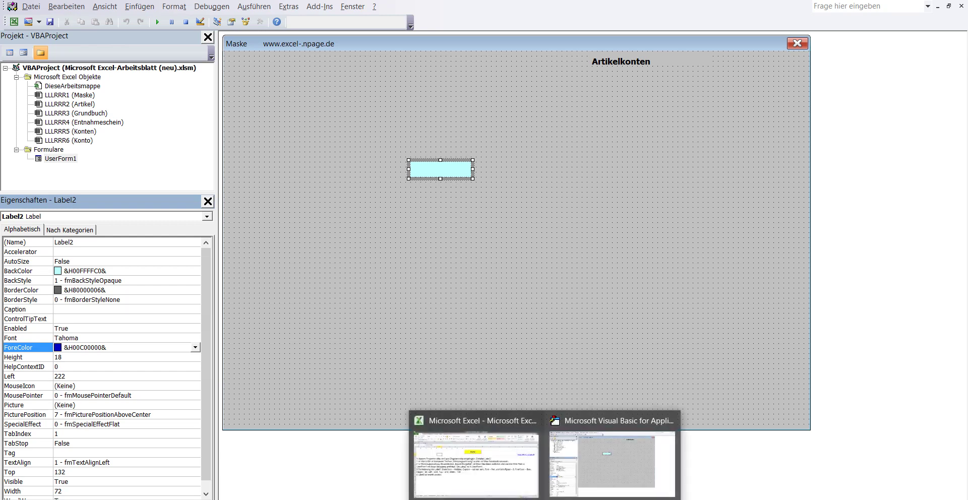
pyautogui.moveTo(511, 478)
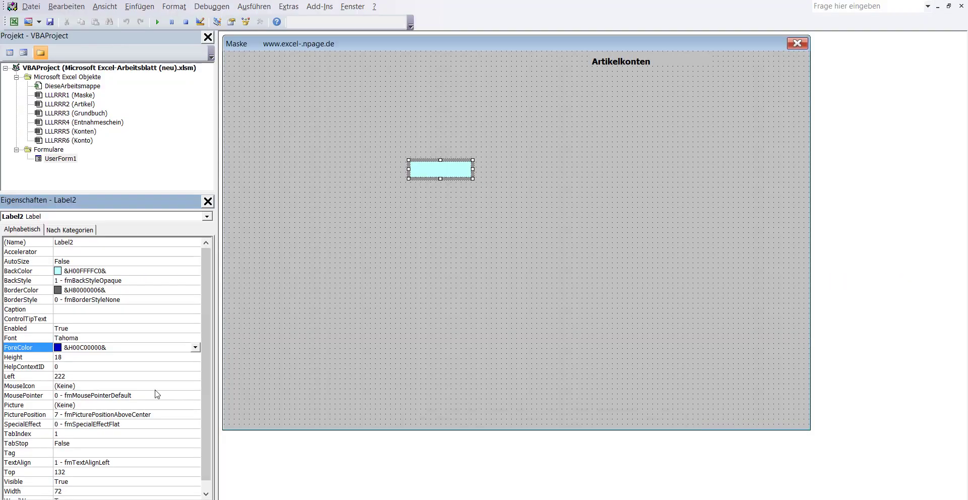
# Set Label2's Height to 24 and Left to 438
pyautogui.click(77, 358)
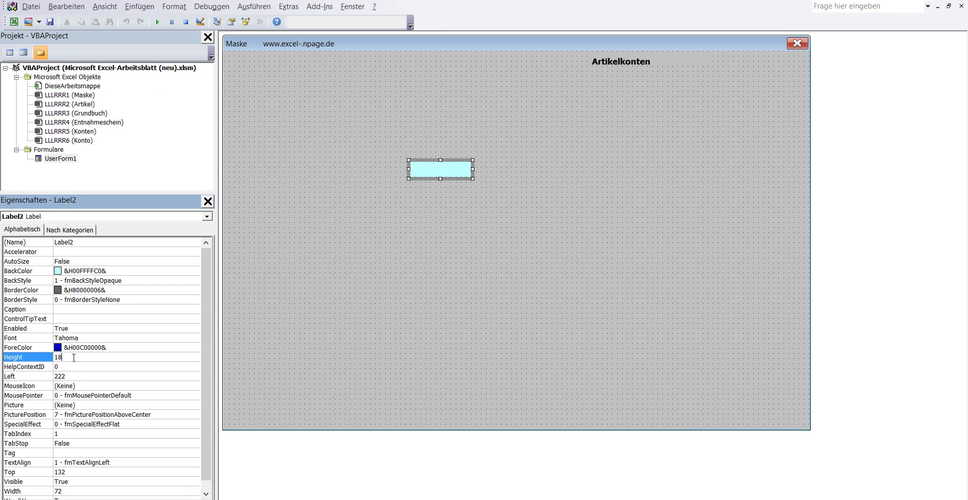
pyautogui.write('24')
pyautogui.press('Return')
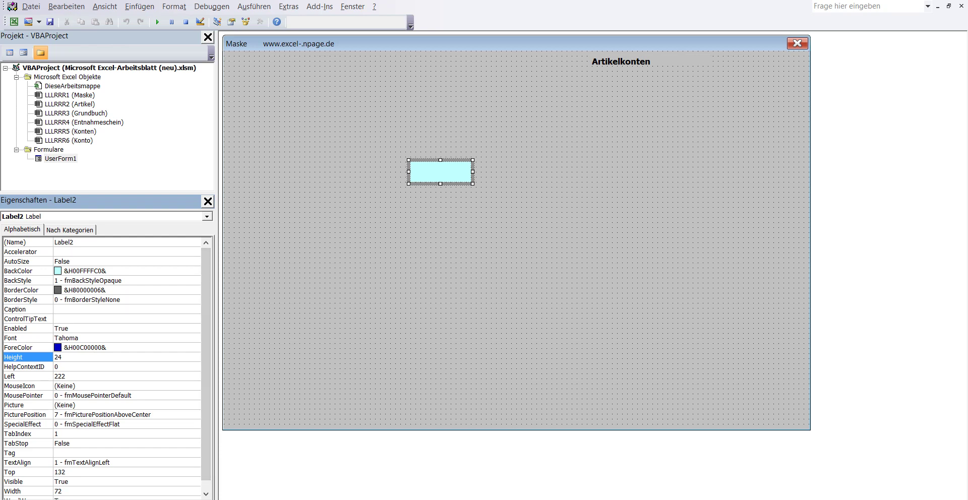
pyautogui.moveTo(514, 473)
pyautogui.click(75, 377)
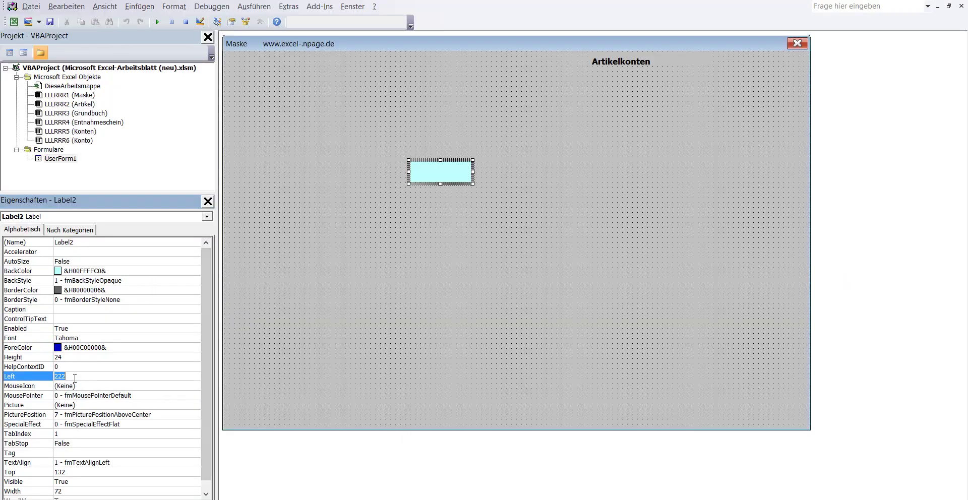
pyautogui.write('438')
pyautogui.press('Return')
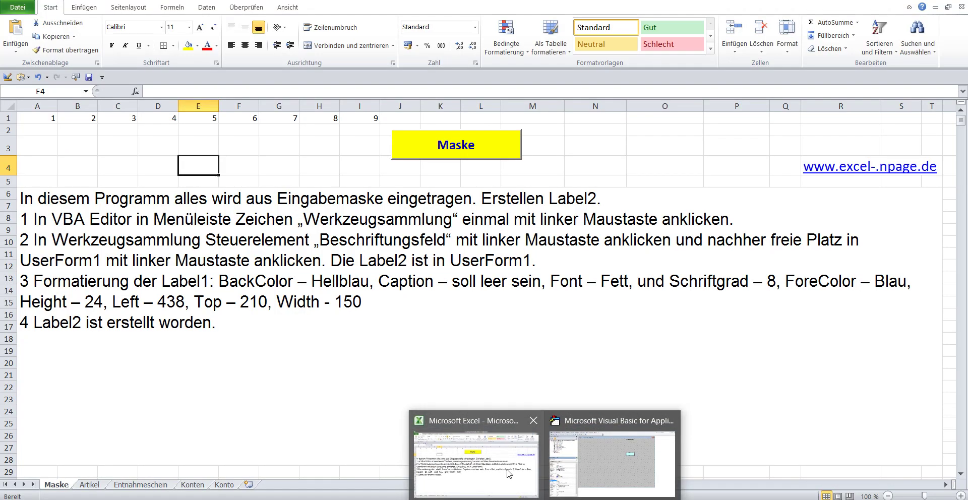
# Set Label2's Top to 210
pyautogui.click(613, 454)
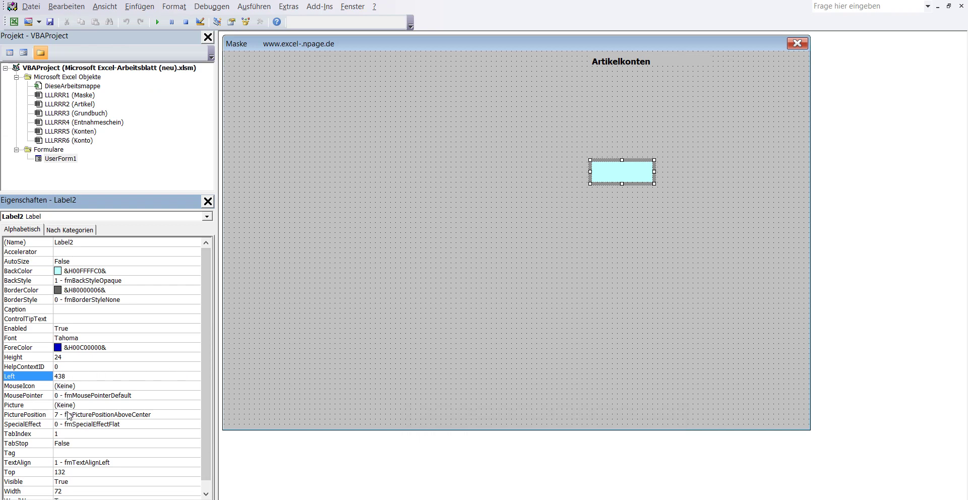
pyautogui.click(80, 473)
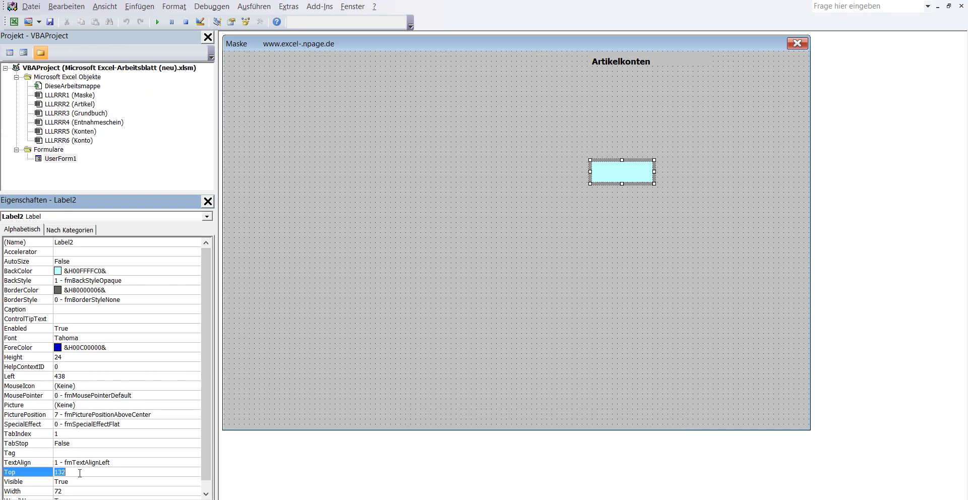
pyautogui.write('210')
pyautogui.press('Return')
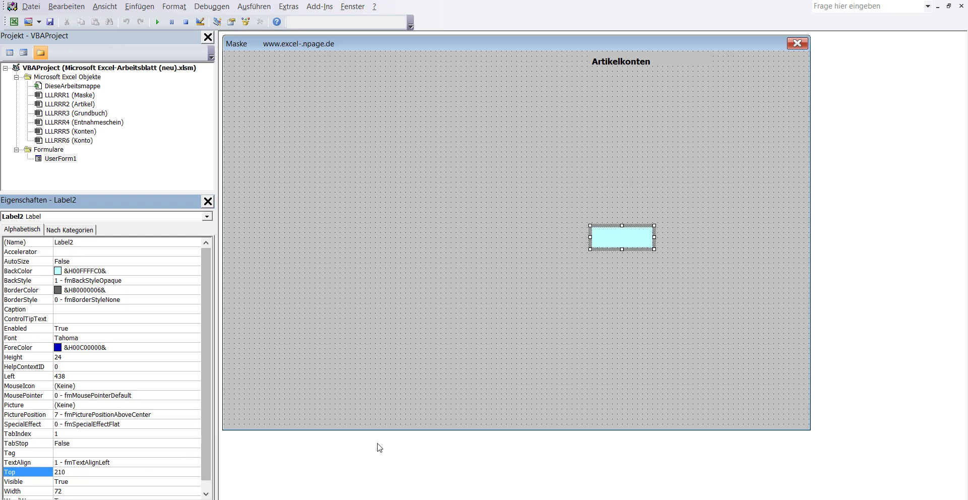
pyautogui.moveTo(545, 497)
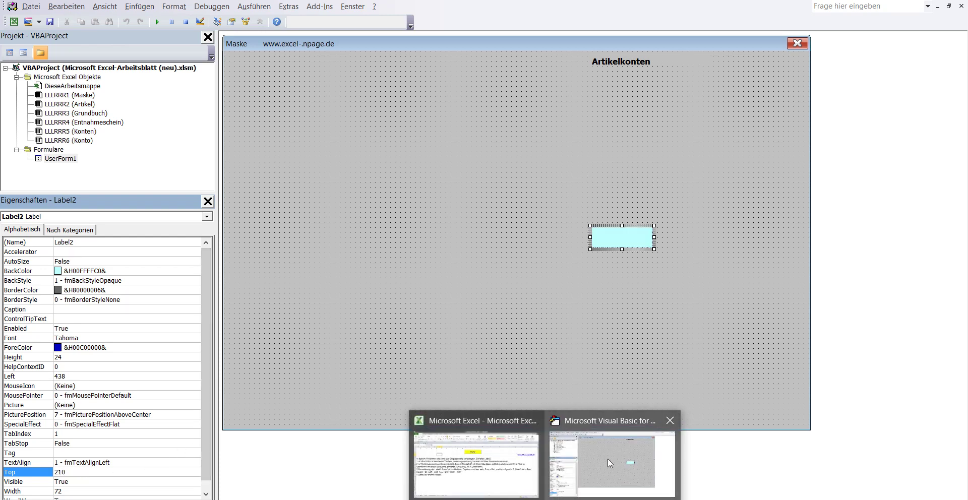
pyautogui.moveTo(447, 458)
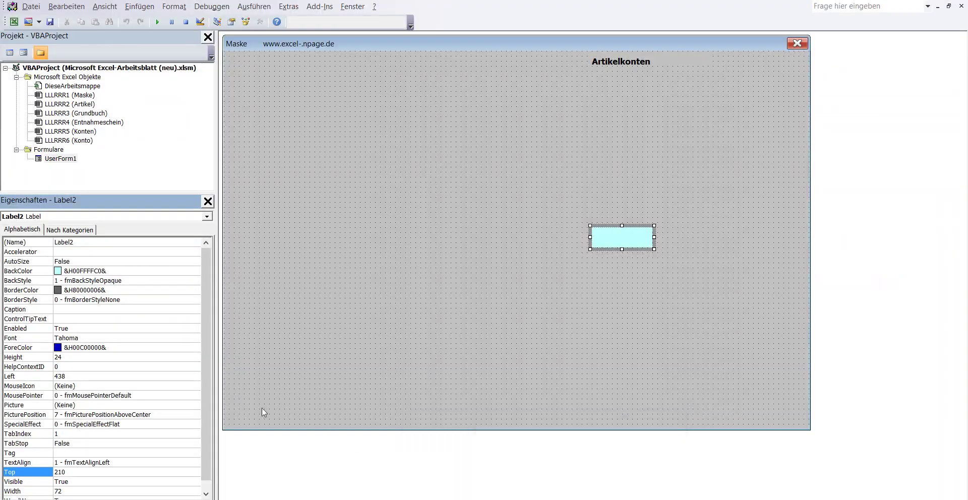
pyautogui.click(204, 441)
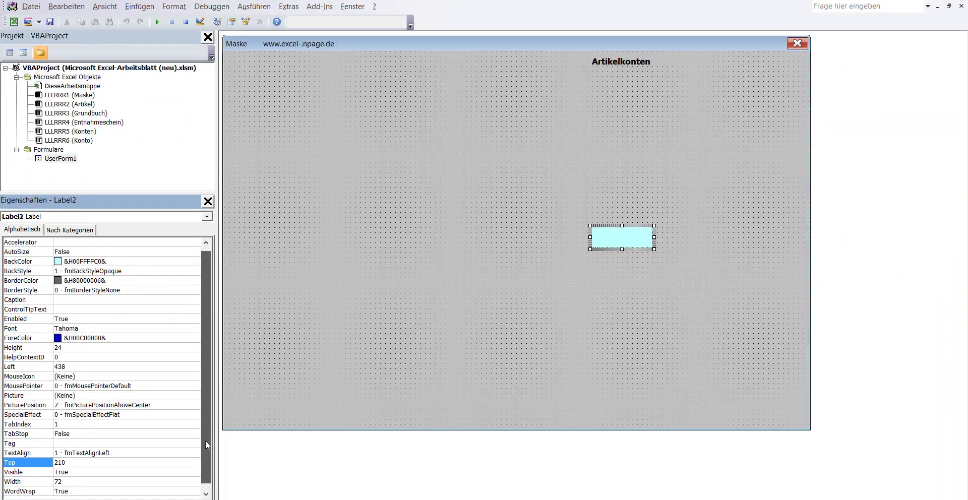
# Change Label2's Width from 72 to 150
pyautogui.click(71, 482)
pyautogui.doubleClick(71, 481)
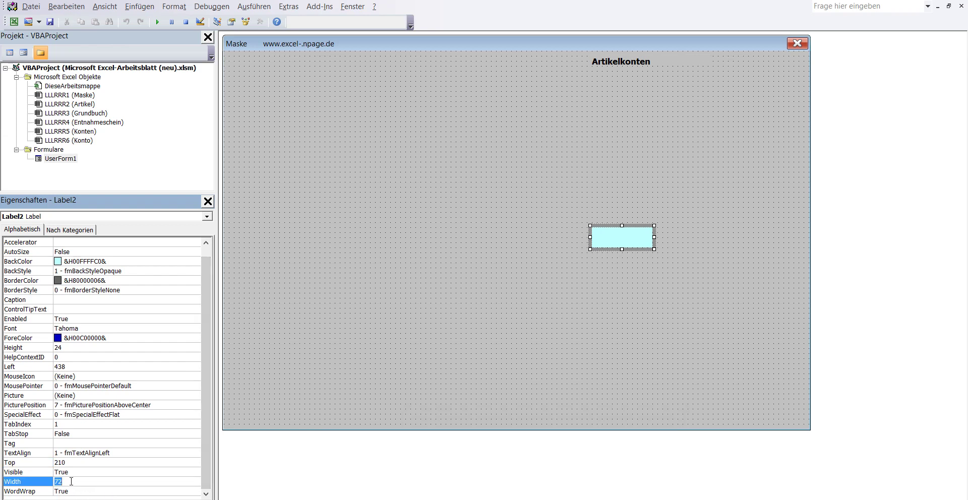
pyautogui.write('150')
pyautogui.press('Return')
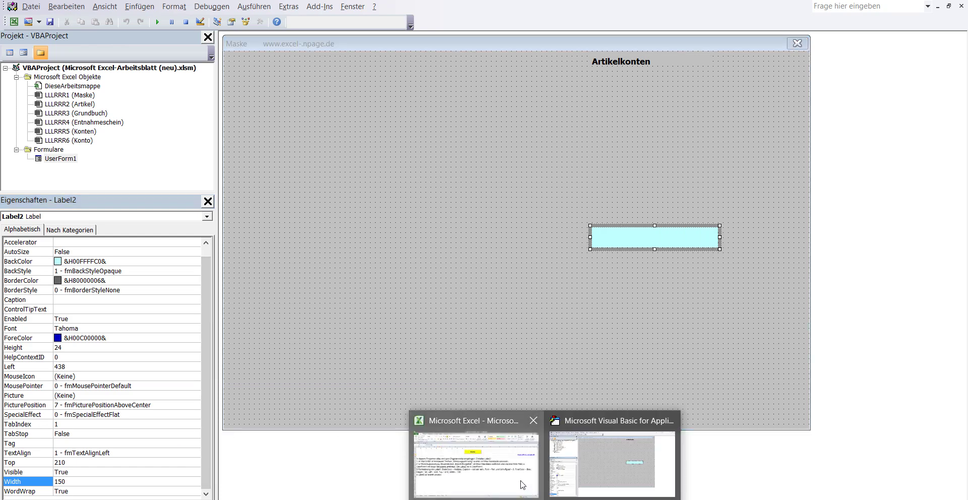
pyautogui.click(474, 459)
# Select instruction line 4, then open the Artikelkonten form with the Maske button
pyautogui.doubleClick(174, 328)
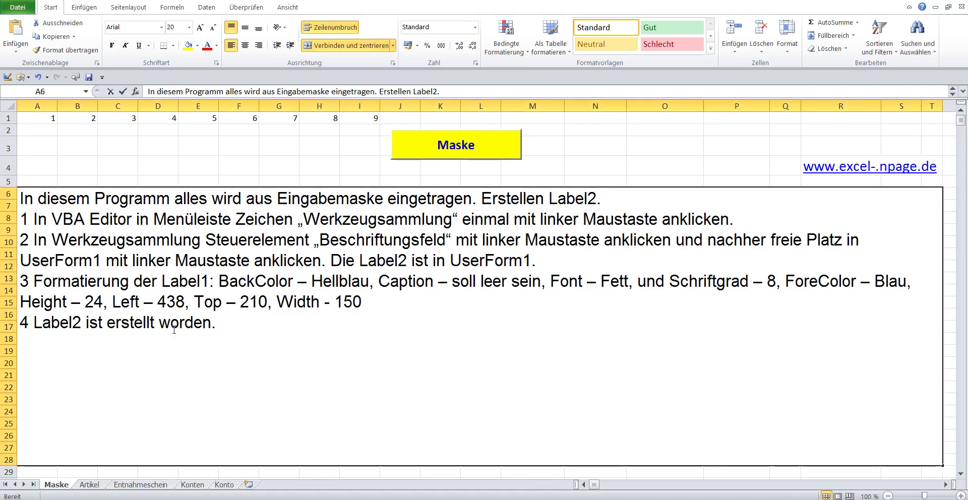
pyautogui.moveTo(235, 324); pyautogui.dragTo(20, 322)
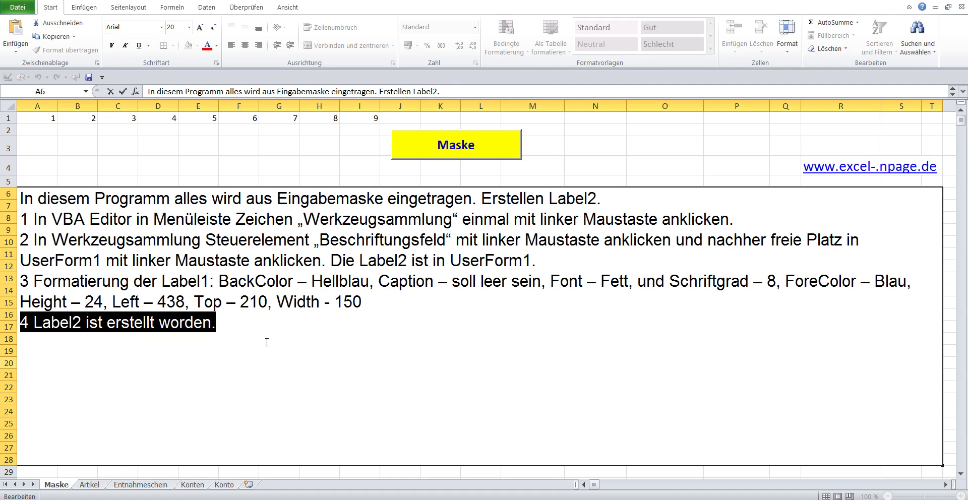
pyautogui.click(306, 147)
pyautogui.click(412, 146)
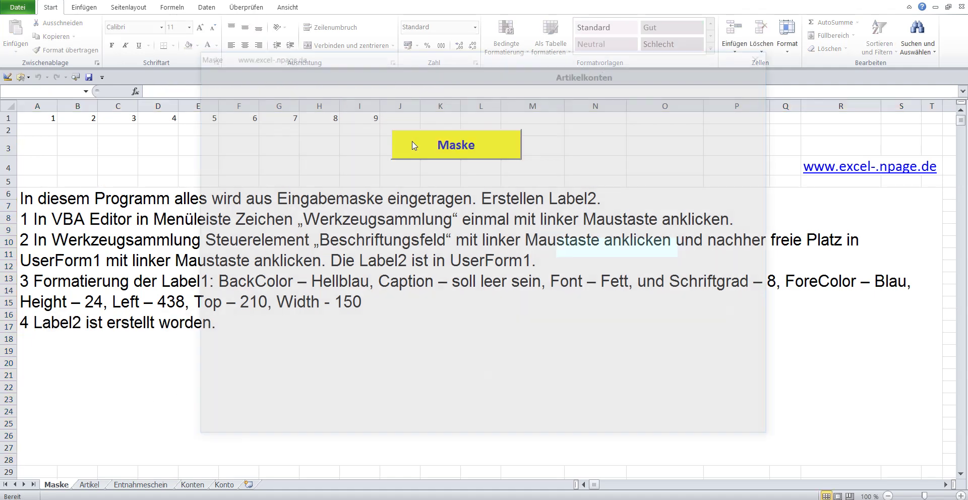